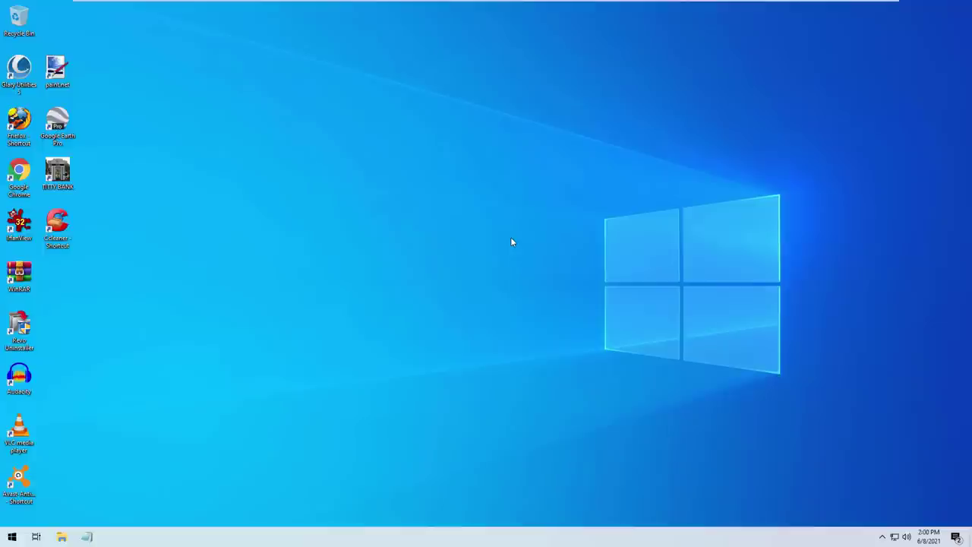
pyautogui.doubleClick(19, 173)
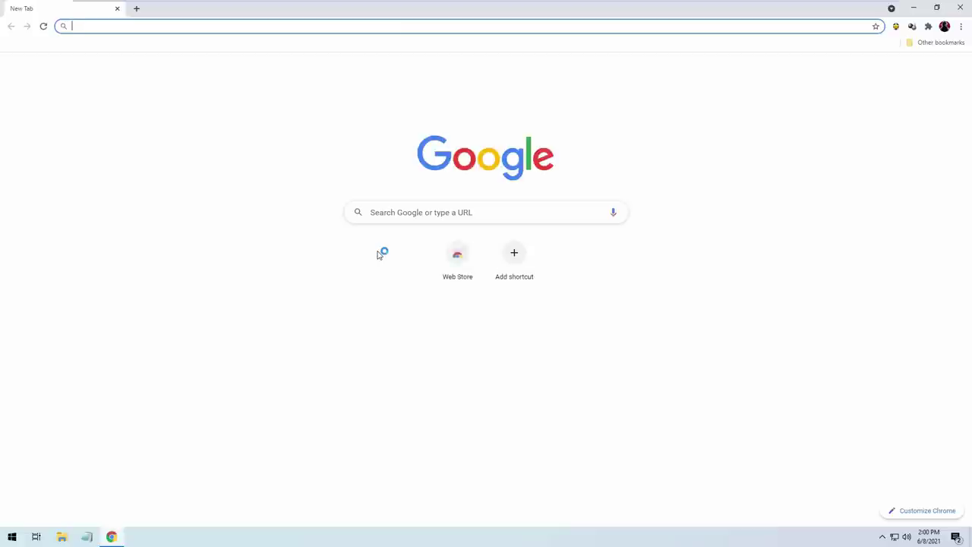
pyautogui.write('www.amazon15')
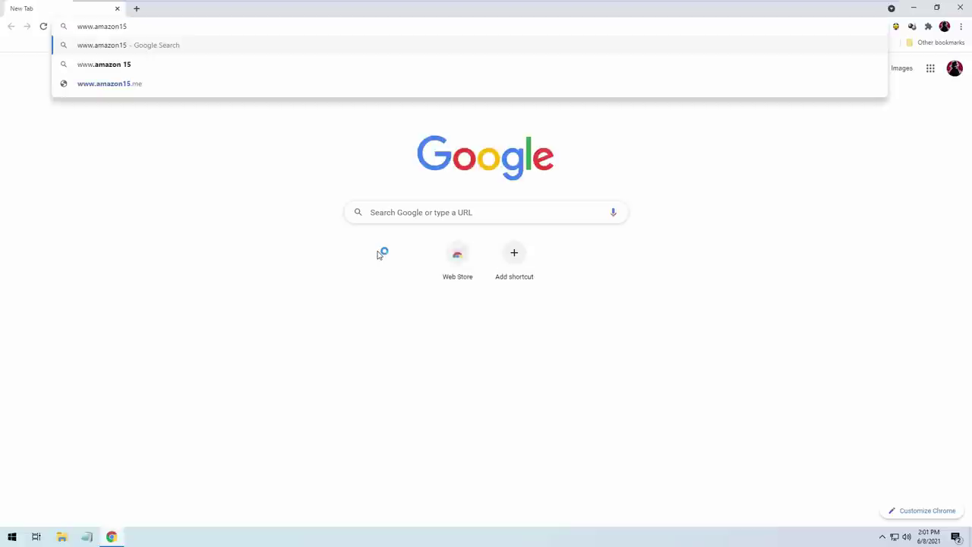
pyautogui.write('.')
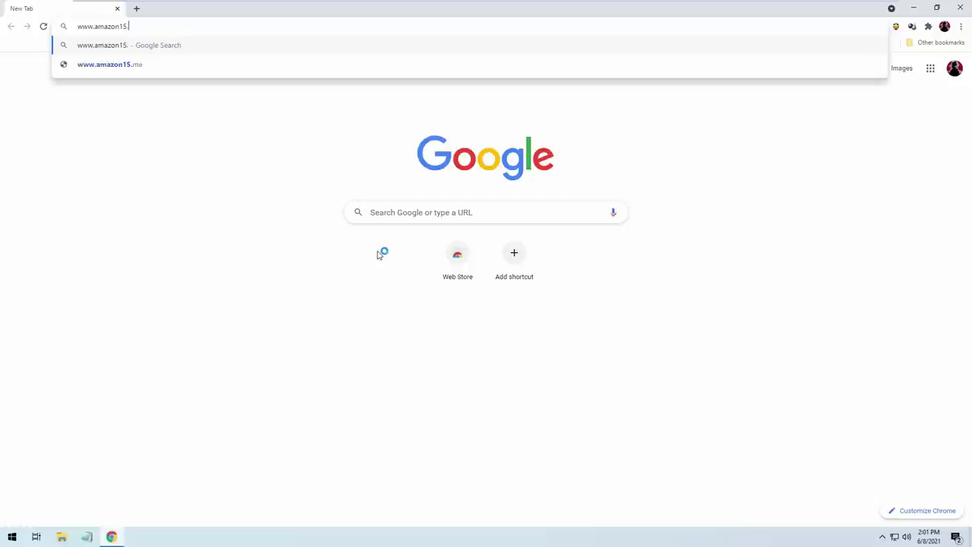
pyautogui.write('m')
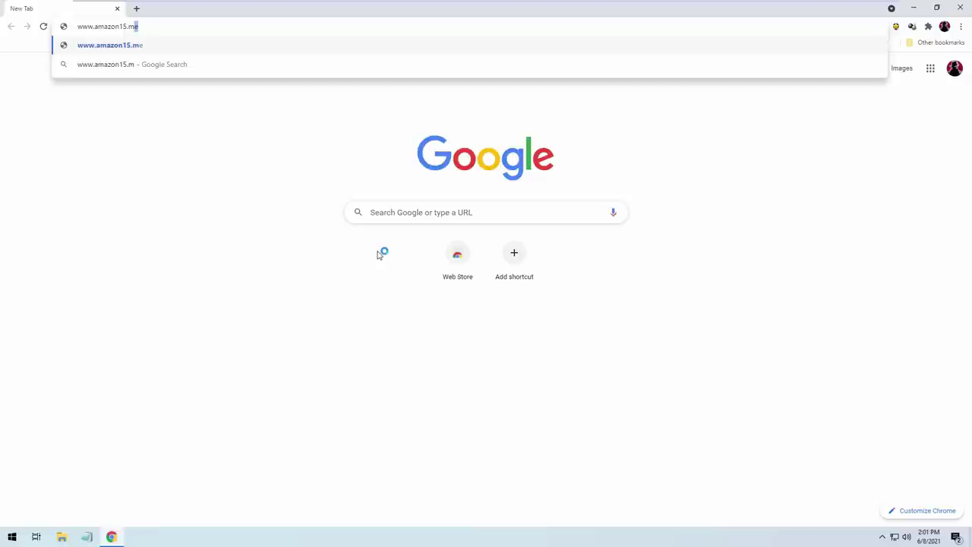
pyautogui.write('e')
pyautogui.press('Return')
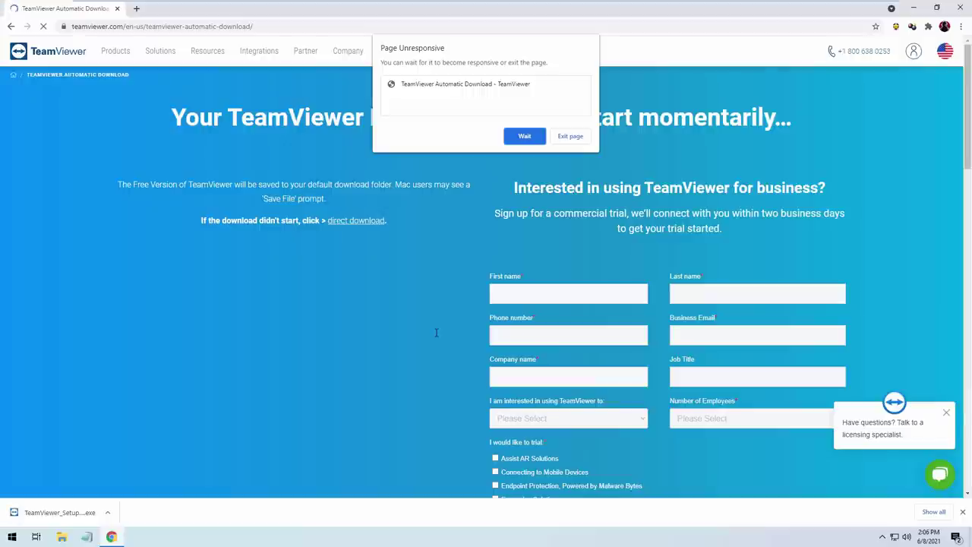
# Keep waiting for the unresponsive TeamViewer download page and run the downloaded TeamViewer setup file
pyautogui.click(524, 137)
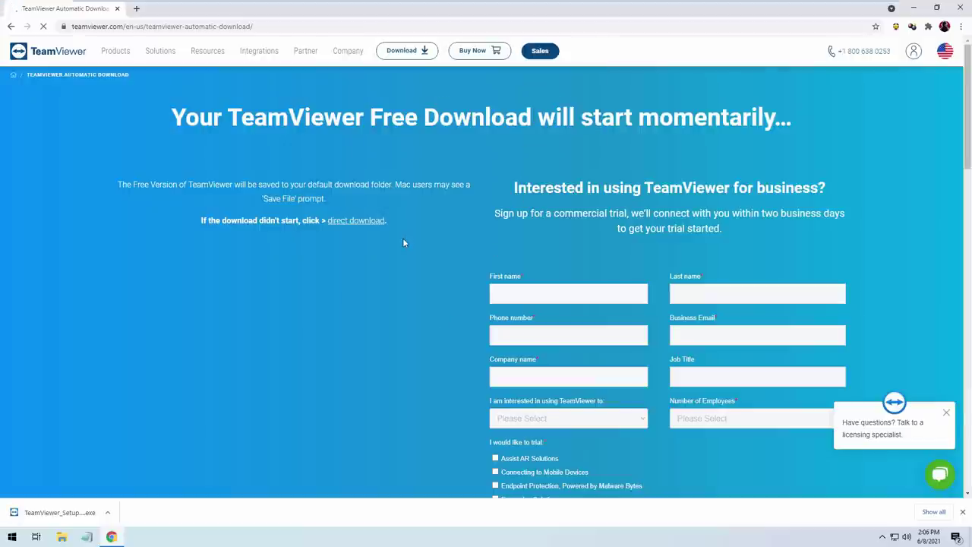
pyautogui.click(53, 512)
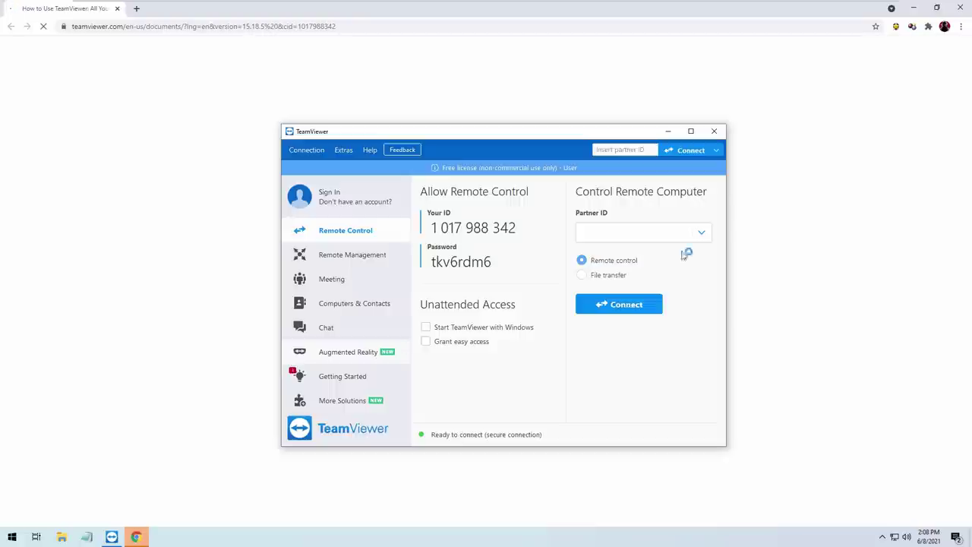
# Close the browser and clear TeamViewer's AR Video Calls advertisement and session list panel from the desktop
pyautogui.click(953, 9)
pyautogui.click(953, 9)
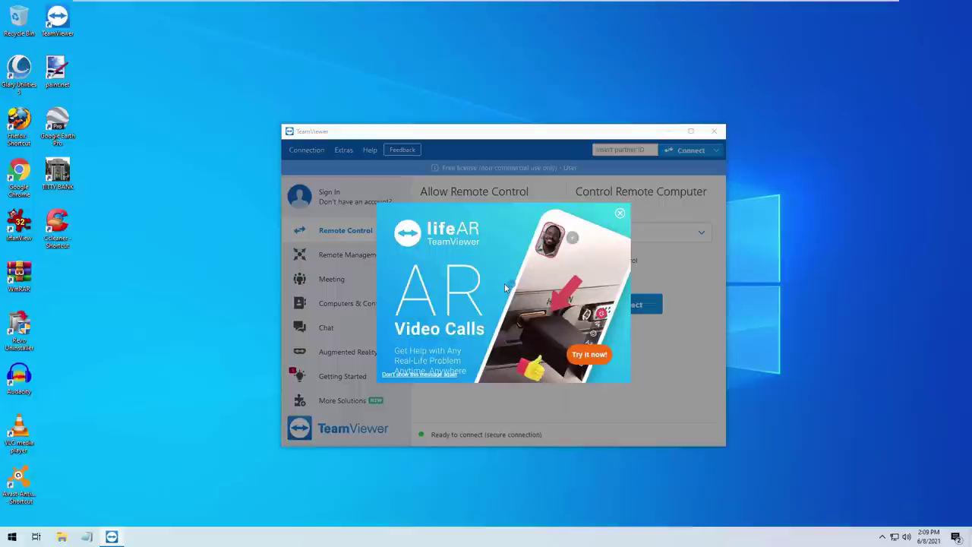
pyautogui.press('Escape')
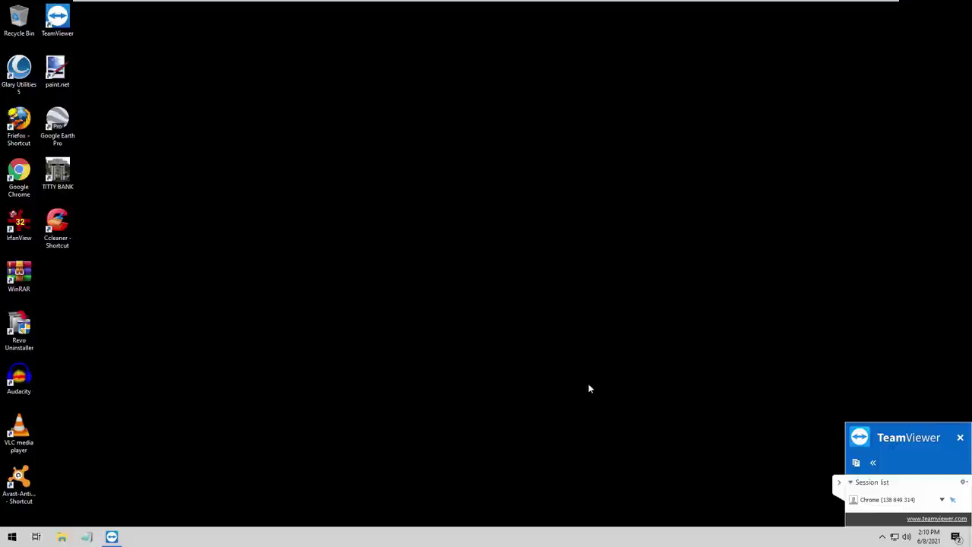
pyautogui.click(839, 481)
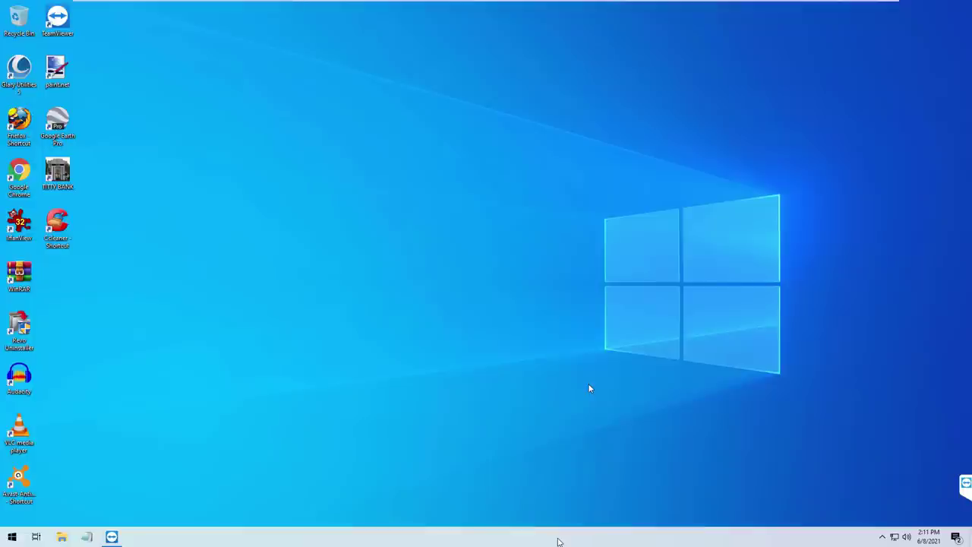
# Search for cmd and open the Command Prompt
pyautogui.click(12, 536)
pyautogui.write('c')
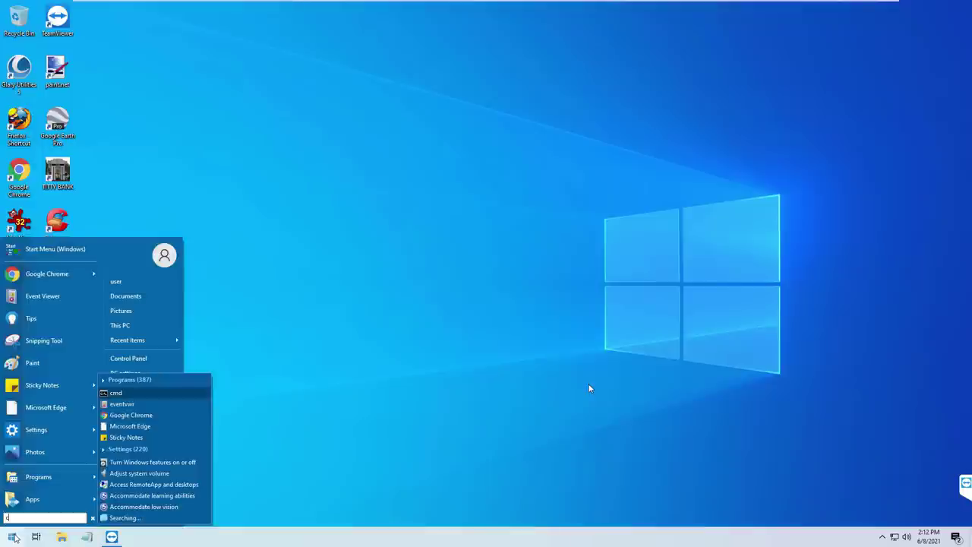
pyautogui.write('m')
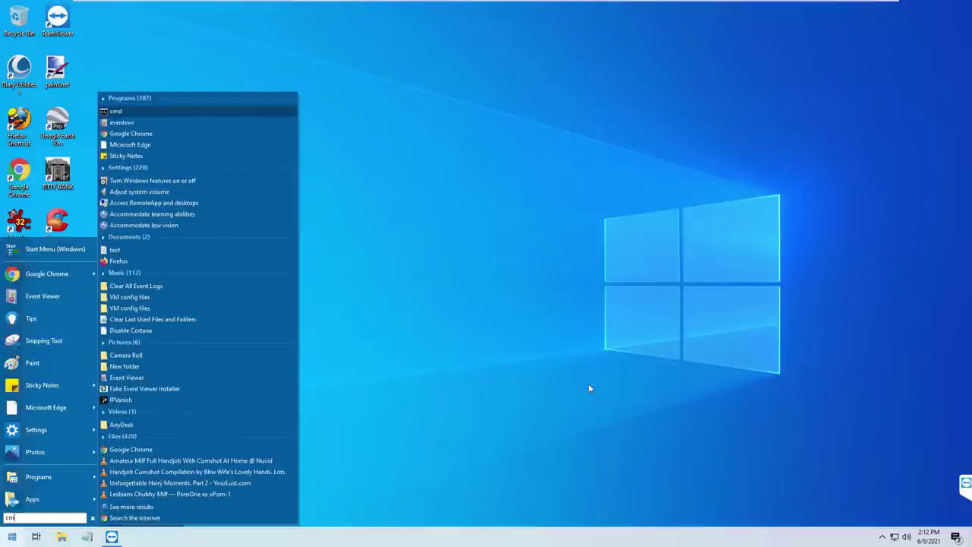
pyautogui.write('d')
pyautogui.press('Return')
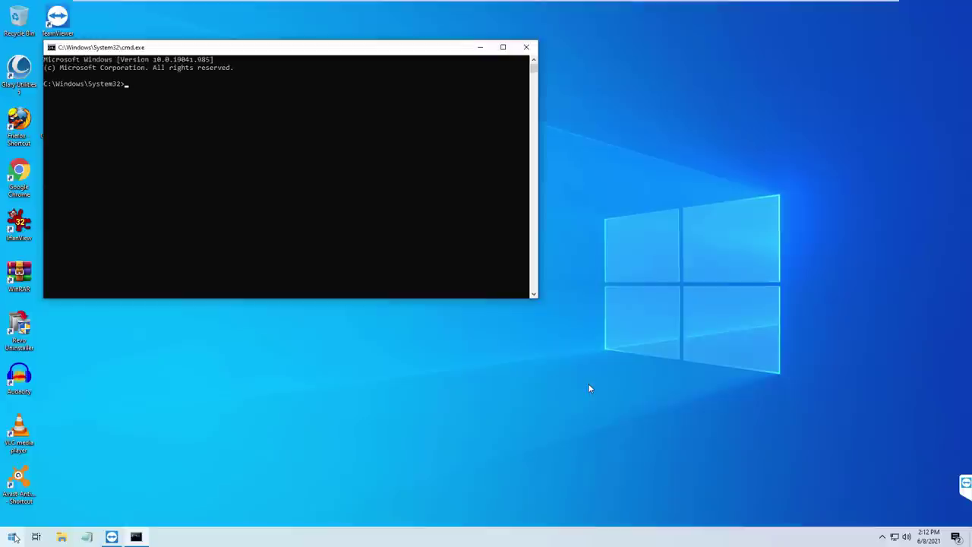
# Run netstat in the Command Prompt and enter the command "echo Checking connections for hackers..."
pyautogui.write('netstat')
pyautogui.press('Return')
pyautogui.write('echo Checking connections for hackers...')
pyautogui.press('Return')
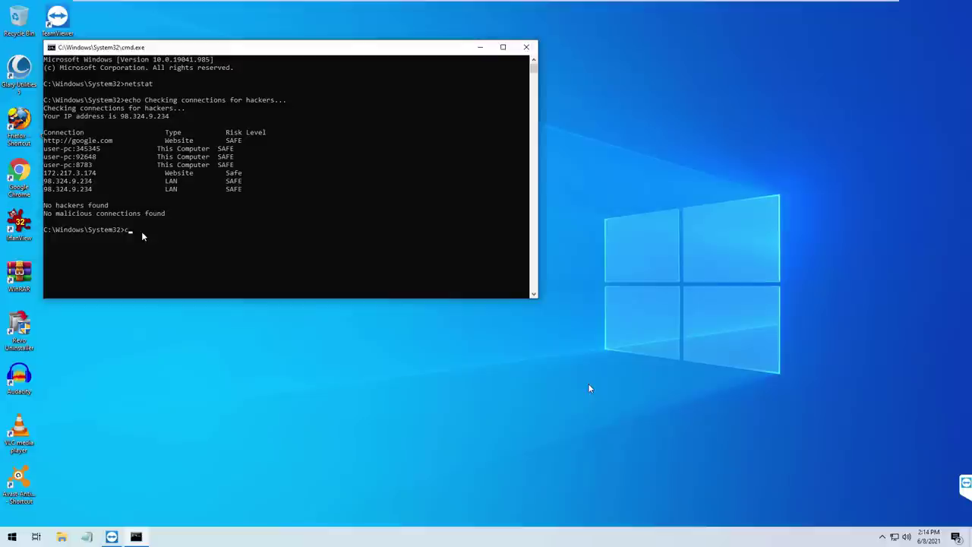
# From a cleared console, move up to the C:\ root, run tree there and close the Command Prompt
pyautogui.press('Return')
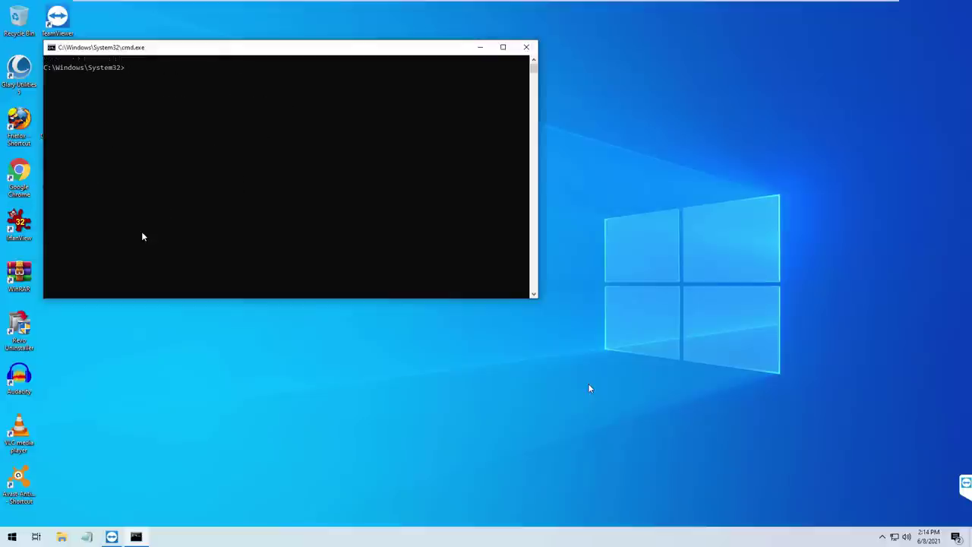
pyautogui.write('cd..')
pyautogui.press('Return')
pyautogui.write('cd..')
pyautogui.press('Return')
pyautogui.write('tree')
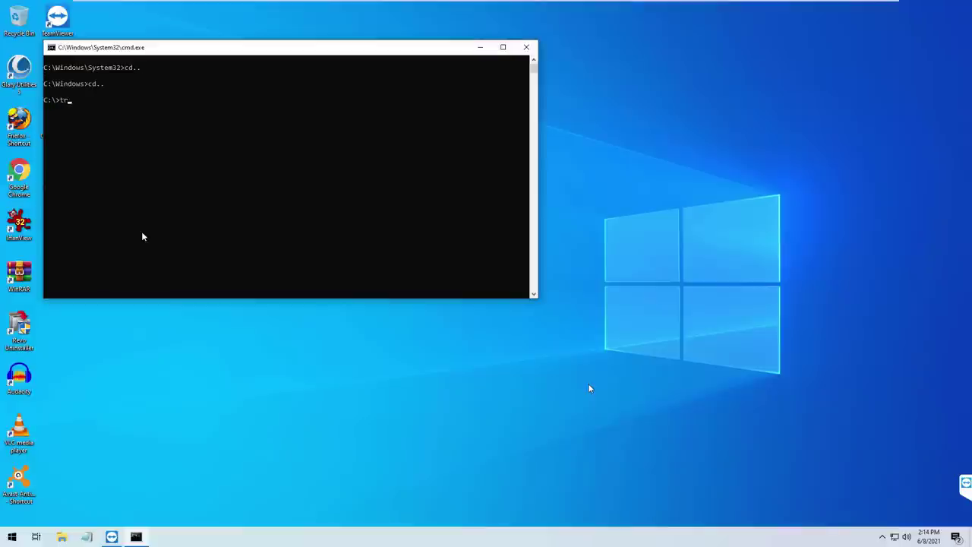
pyautogui.press('Return')
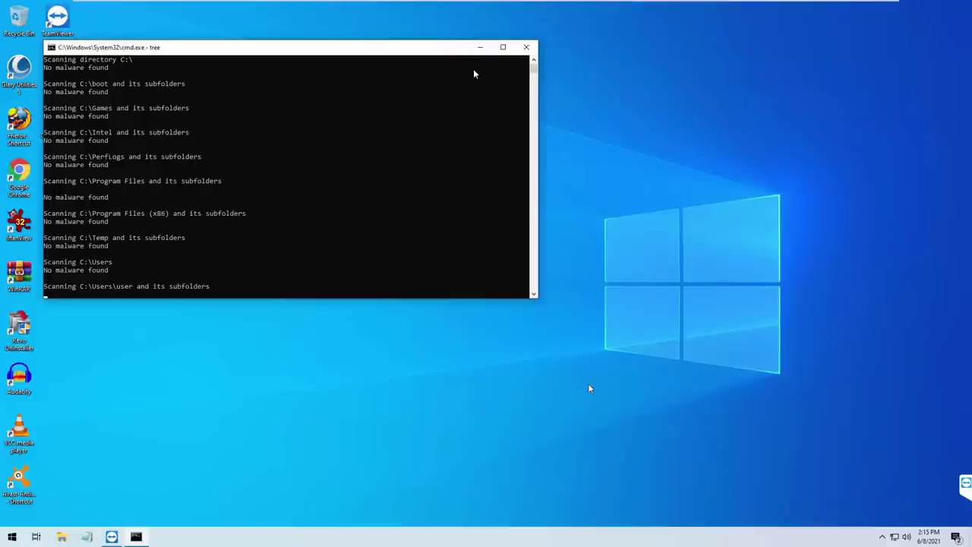
pyautogui.click(524, 48)
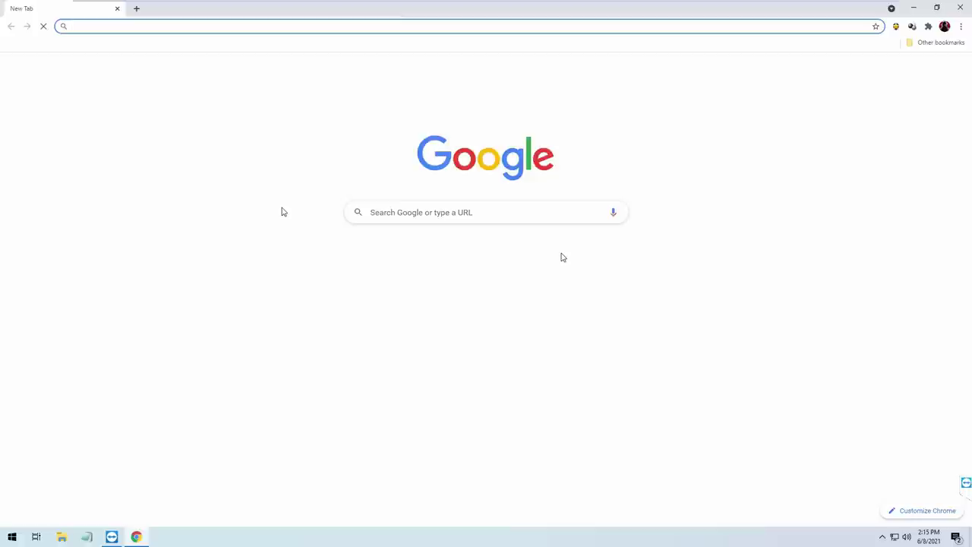
# Switch to TeamViewer and examine its options, including the Video and Advanced settings
pyautogui.click(112, 537)
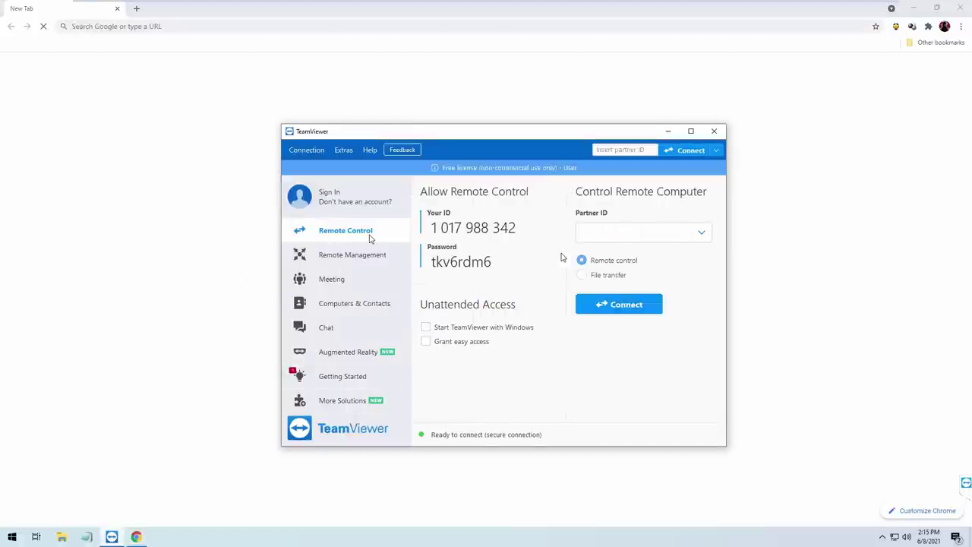
pyautogui.click(343, 151)
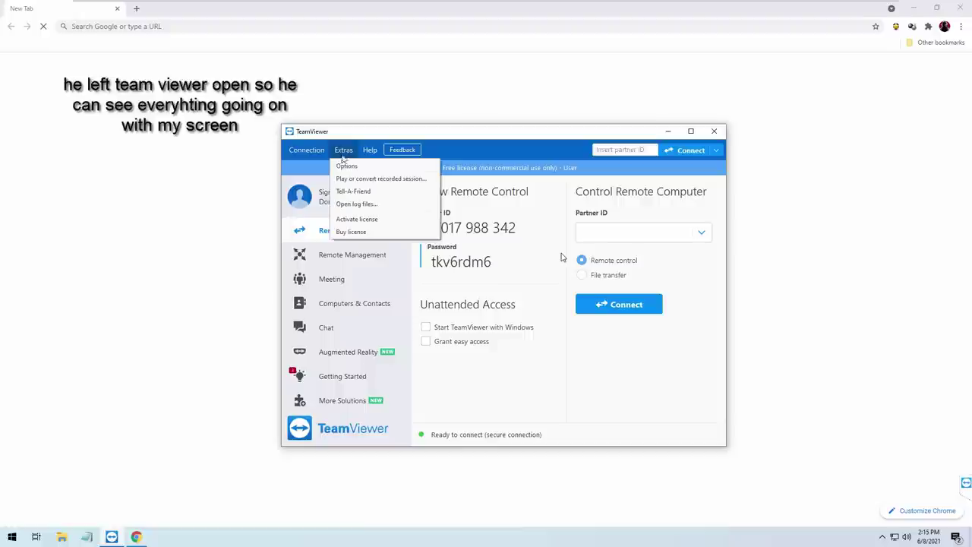
pyautogui.click(346, 166)
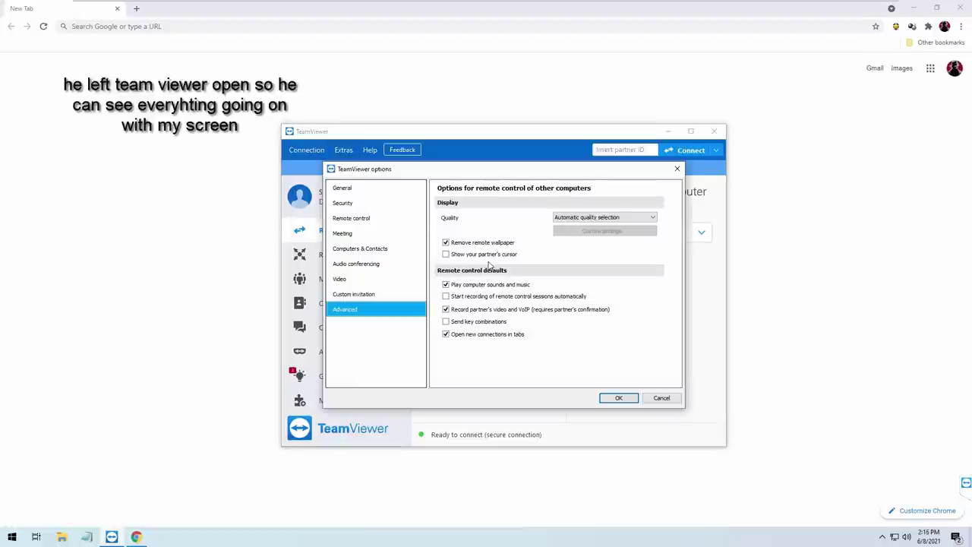
pyautogui.click(420, 275)
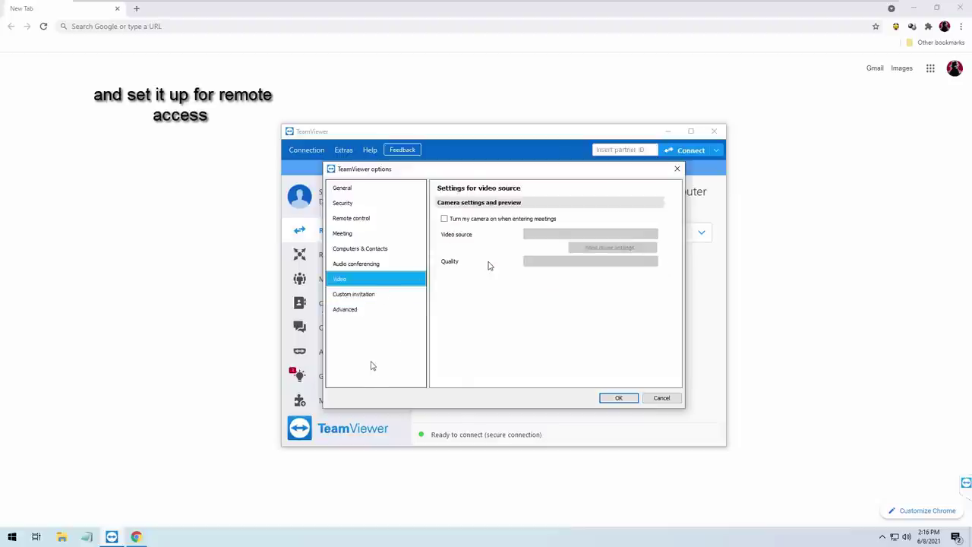
pyautogui.click(358, 313)
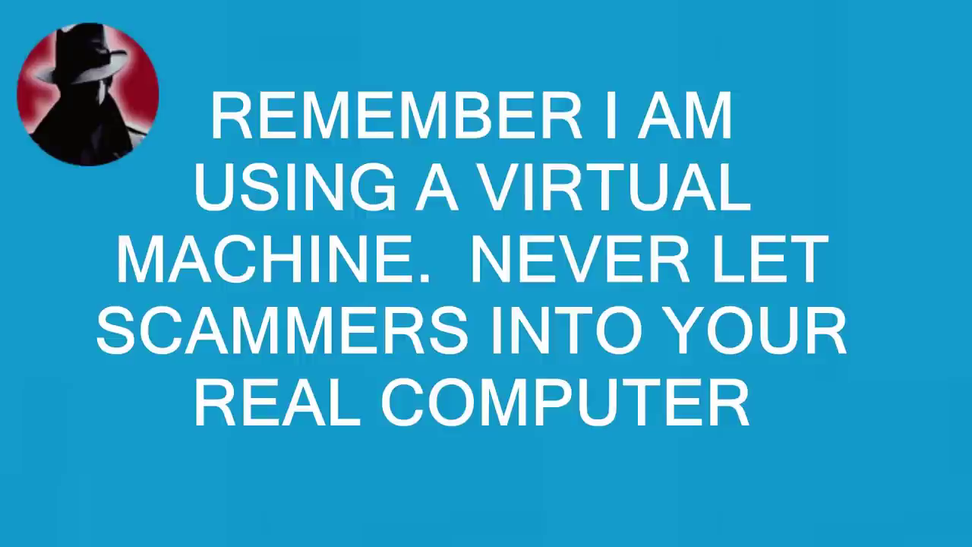